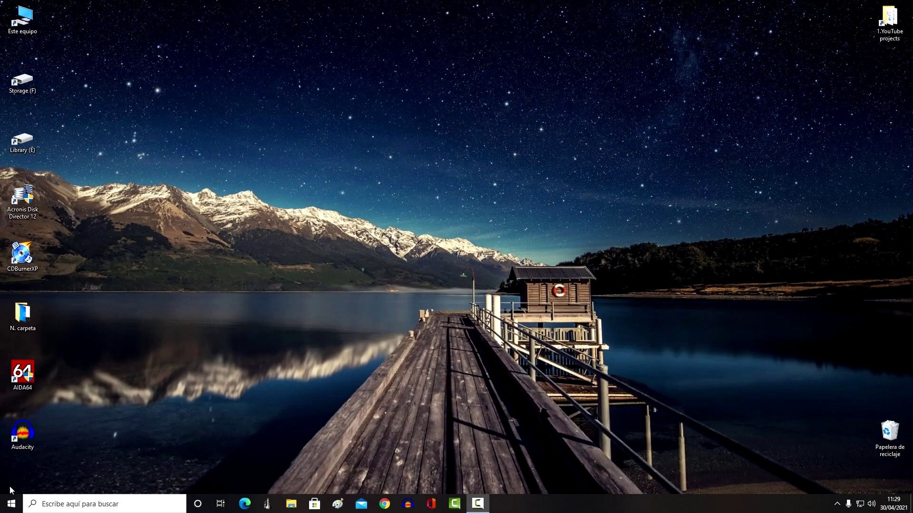
Go from the Start menu to Configuración > Cuentas to show the 'Tu información' page.
{"action": "left_click", "coordinate": [13, 505]}
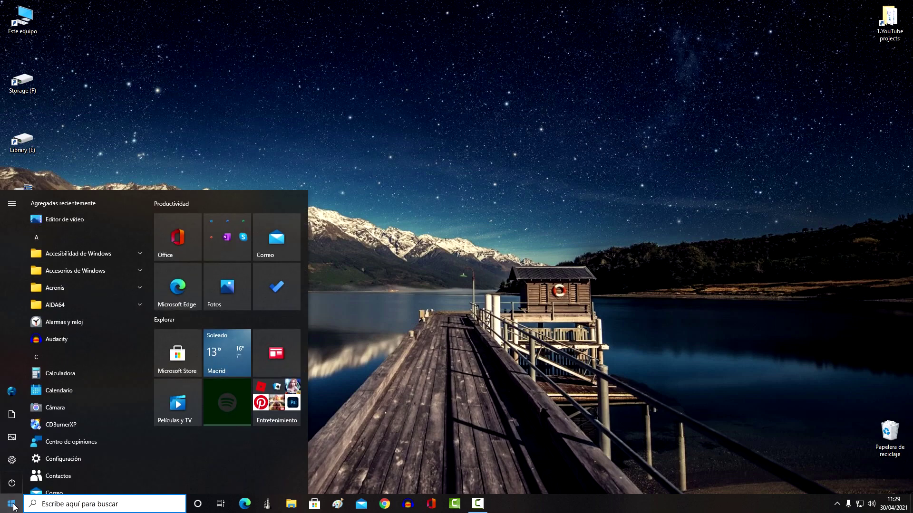
{"action": "left_click", "coordinate": [102, 461]}
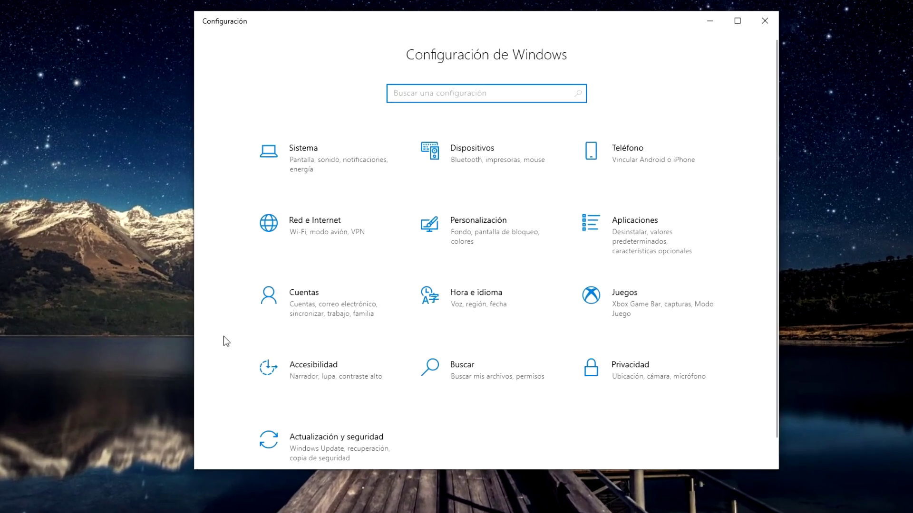
{"action": "left_click", "coordinate": [339, 318]}
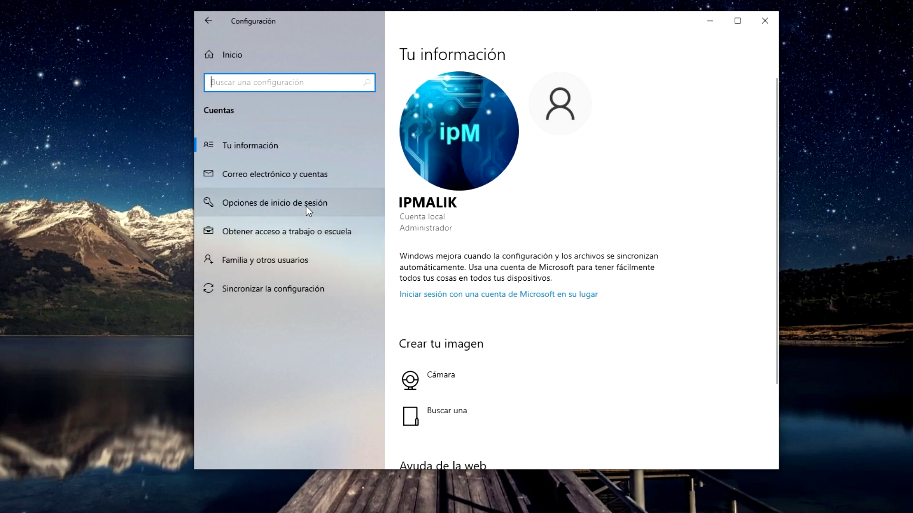
In Opciones de inicio de sesión, remove the Windows Hello PIN, verifying with the account password.
{"action": "left_click", "coordinate": [363, 210]}
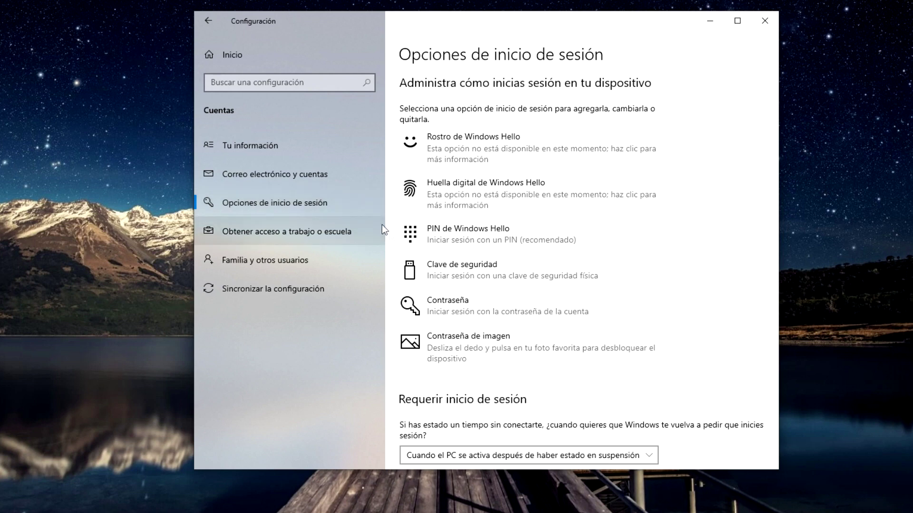
{"action": "left_click", "coordinate": [426, 243]}
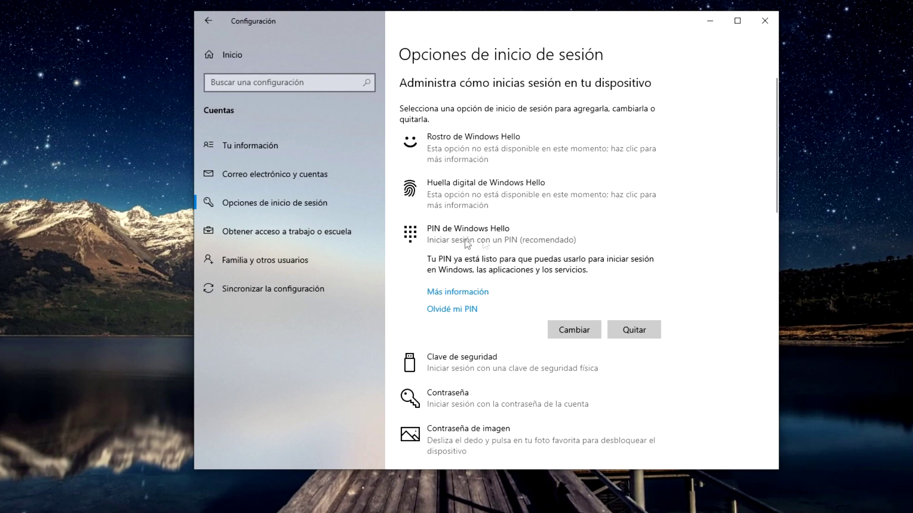
{"action": "left_click", "coordinate": [638, 330]}
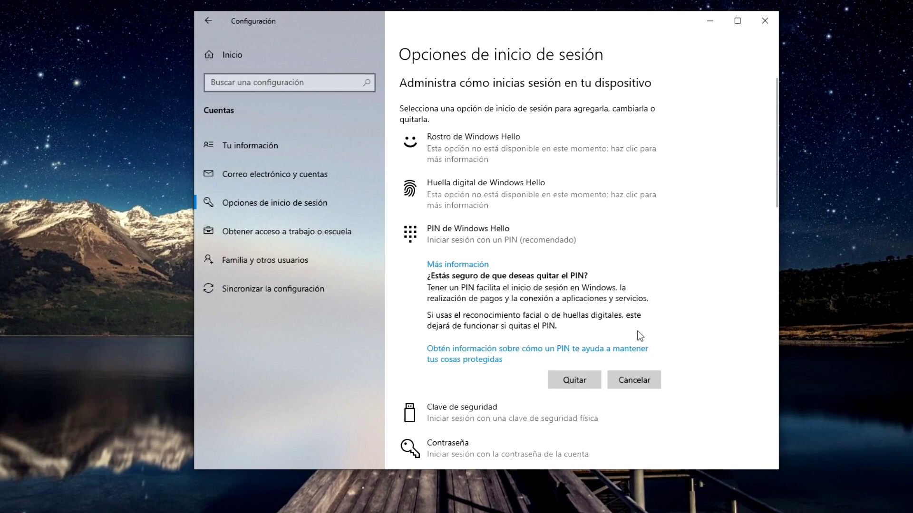
{"action": "left_click", "coordinate": [589, 381]}
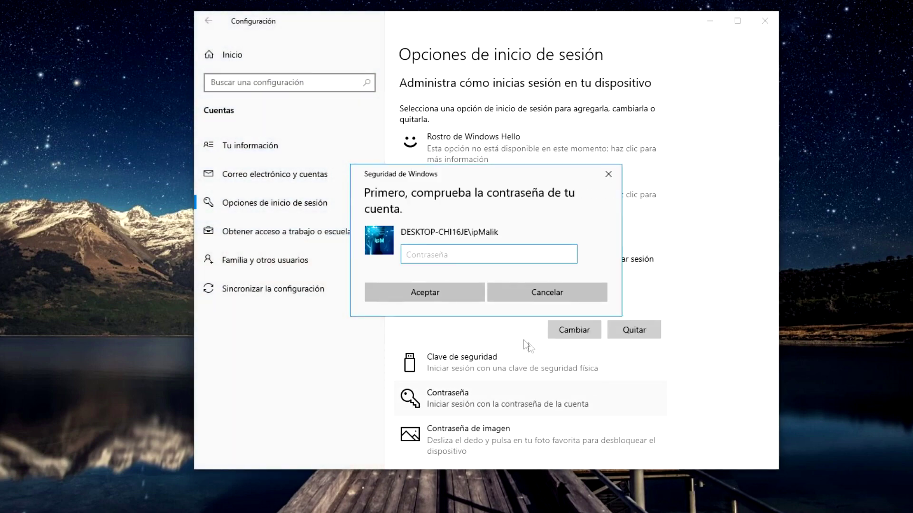
{"action": "type", "text": "•••••••"}
{"action": "left_click", "coordinate": [466, 299]}
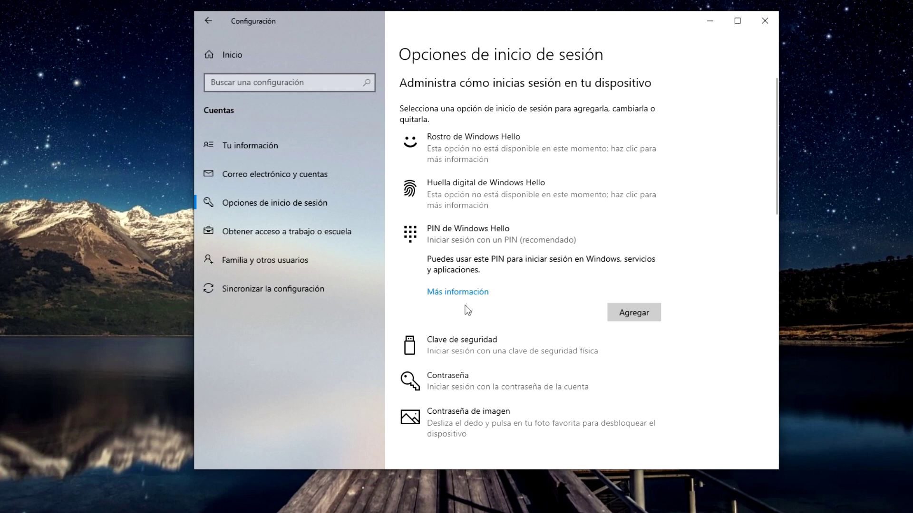
Change the account password to blank after confirming the current password.
{"action": "left_click", "coordinate": [412, 380]}
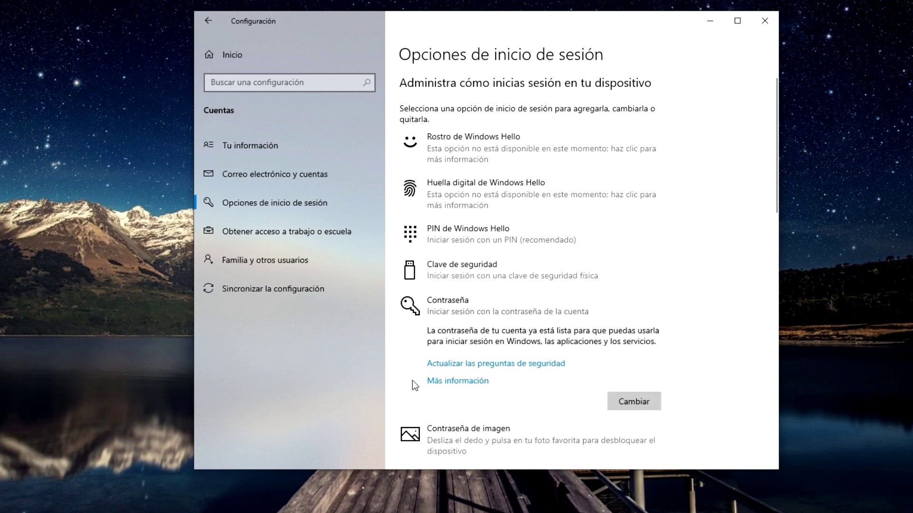
{"action": "left_click", "coordinate": [612, 406]}
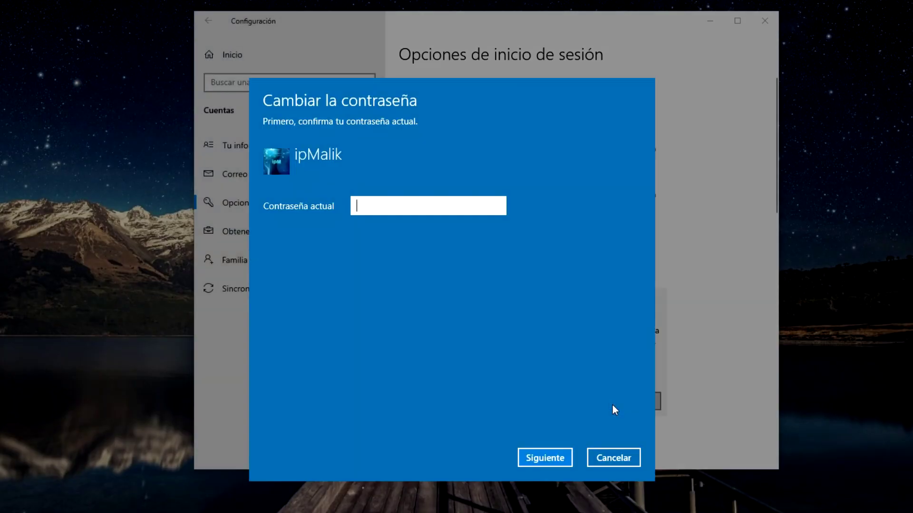
{"action": "type", "text": "•••••••"}
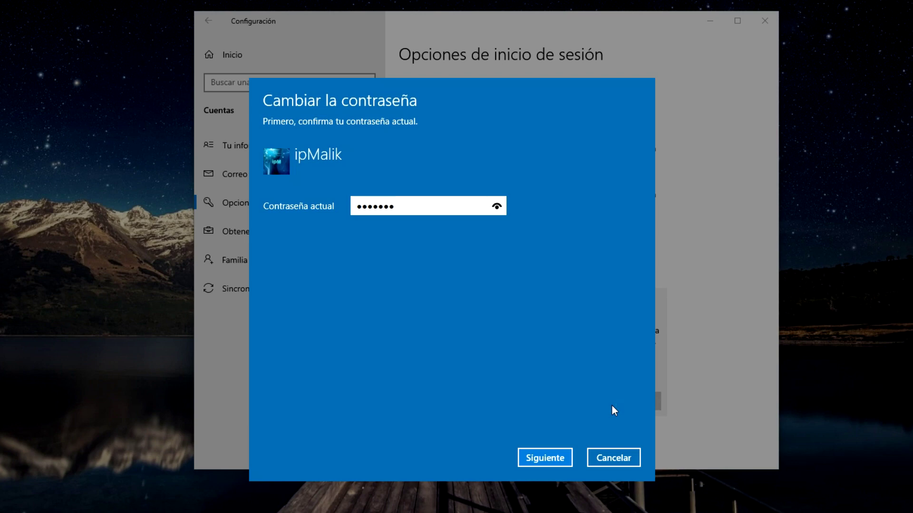
{"action": "left_click", "coordinate": [565, 457]}
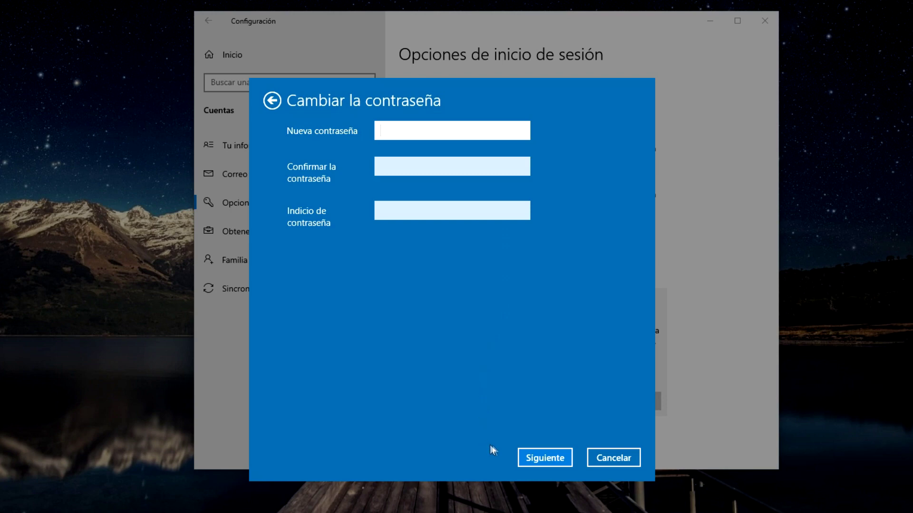
{"action": "left_click", "coordinate": [568, 458]}
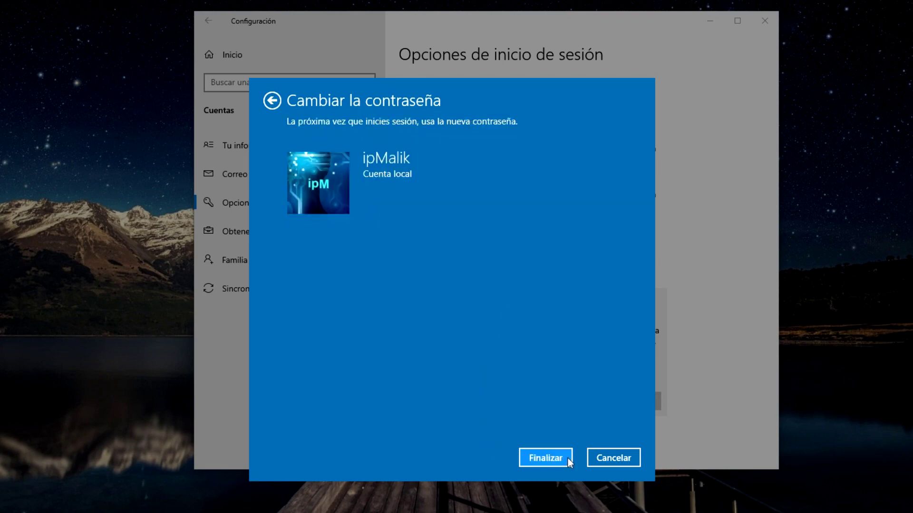
{"action": "left_click", "coordinate": [567, 458]}
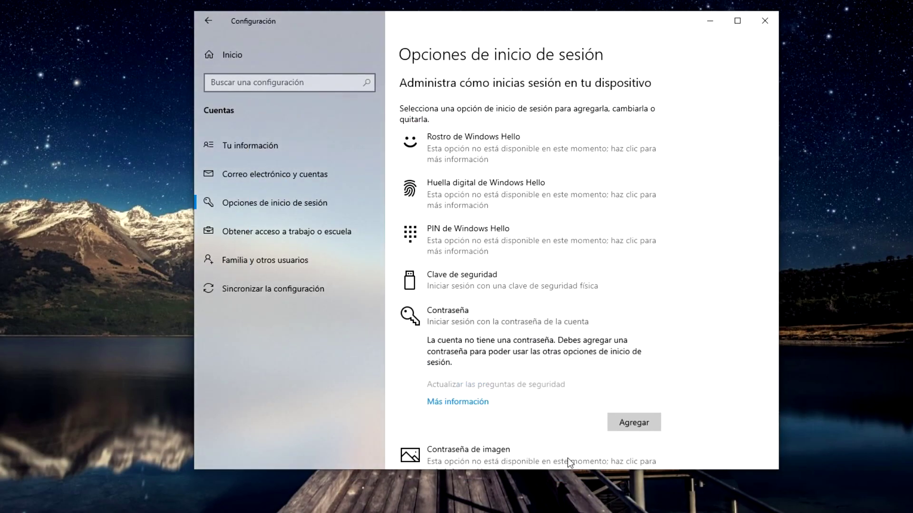
Close Settings and restart the PC from the Start button's power menu.
{"action": "left_click", "coordinate": [776, 26]}
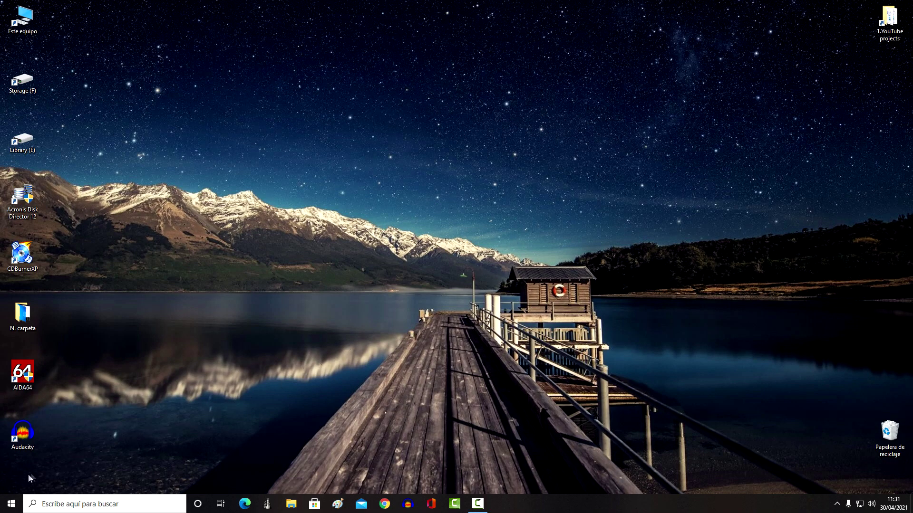
{"action": "right_click", "coordinate": [13, 502]}
{"action": "mouse_move", "coordinate": [47, 474]}
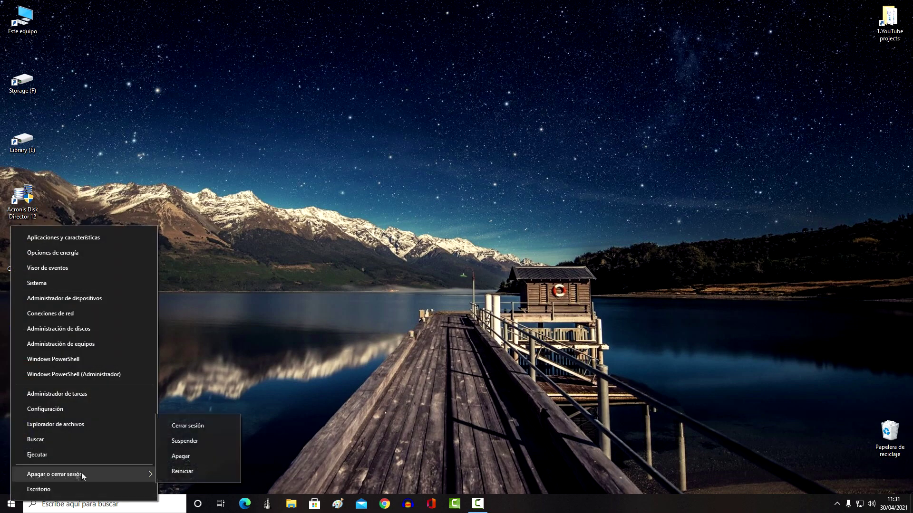
{"action": "left_click", "coordinate": [231, 473]}
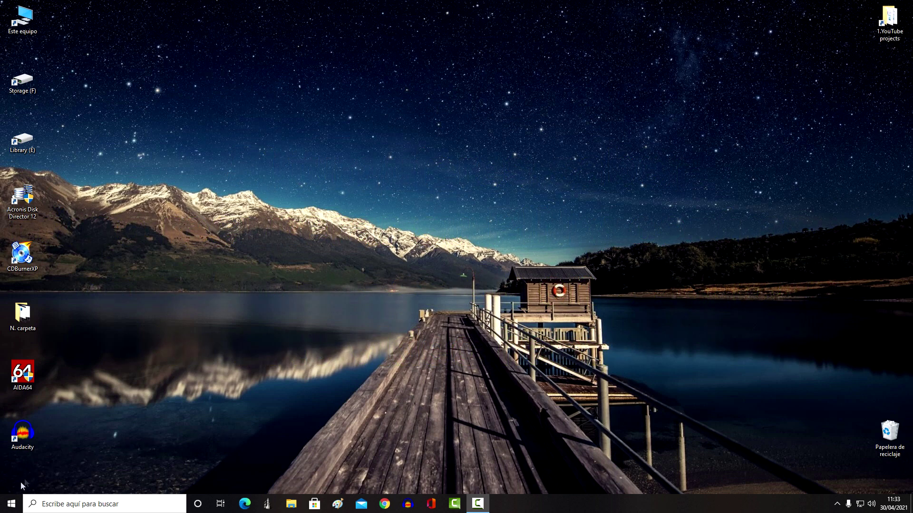
Open Settings to the Cuentas sign-in options page.
{"action": "left_click", "coordinate": [11, 503]}
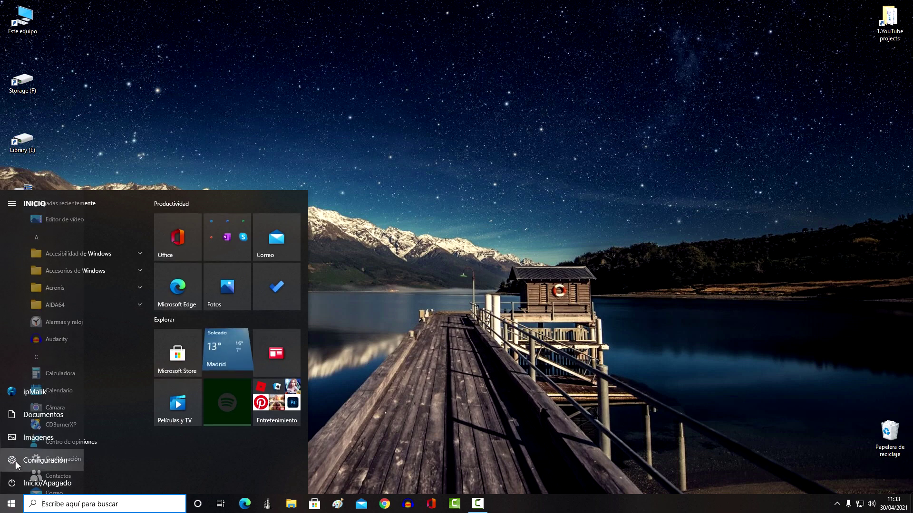
{"action": "left_click", "coordinate": [107, 462]}
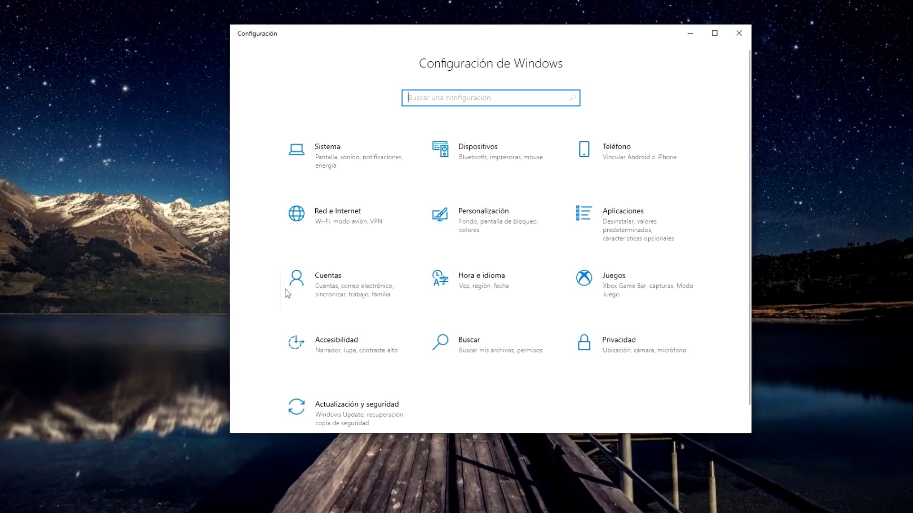
{"action": "left_click", "coordinate": [353, 284]}
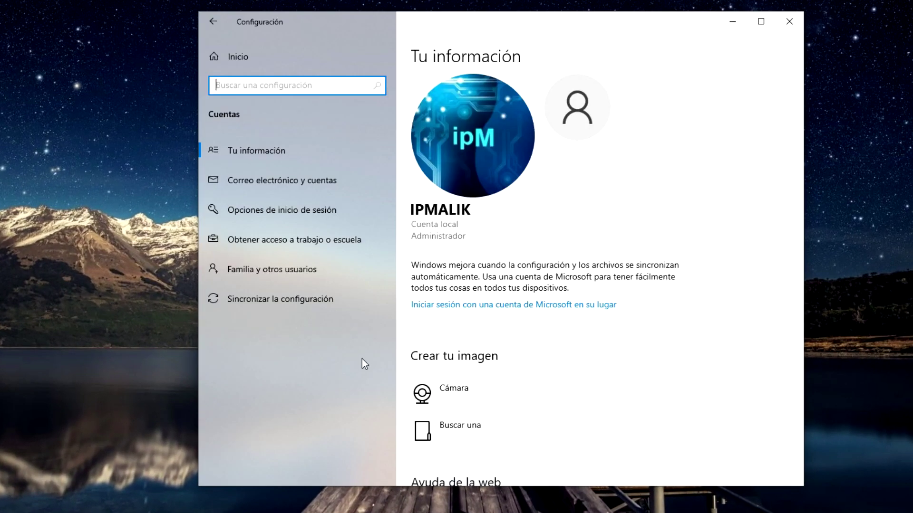
{"action": "left_click", "coordinate": [386, 211]}
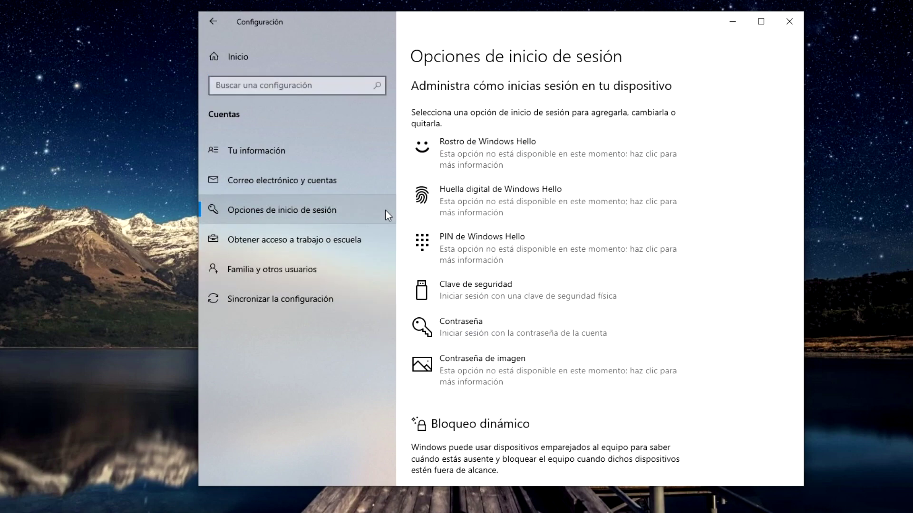
Add a new account password with the password hint '12345'.
{"action": "left_click", "coordinate": [468, 325]}
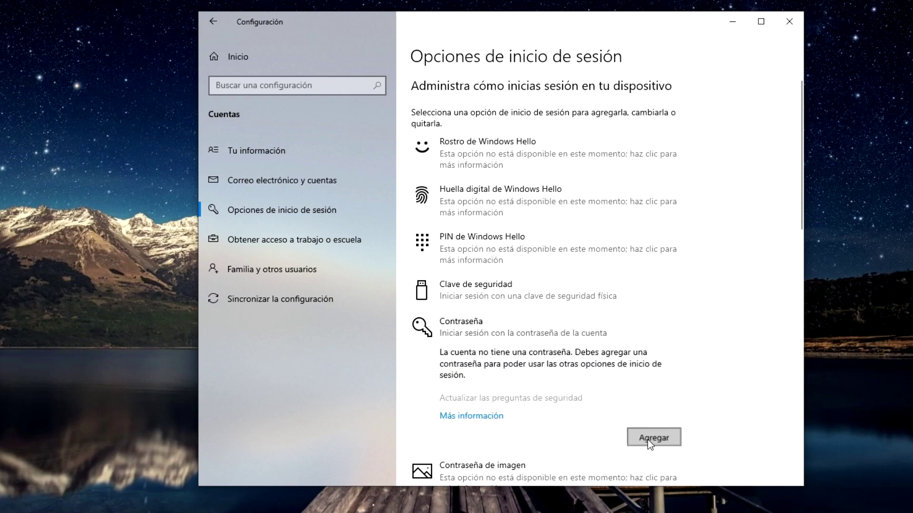
{"action": "left_click", "coordinate": [648, 441]}
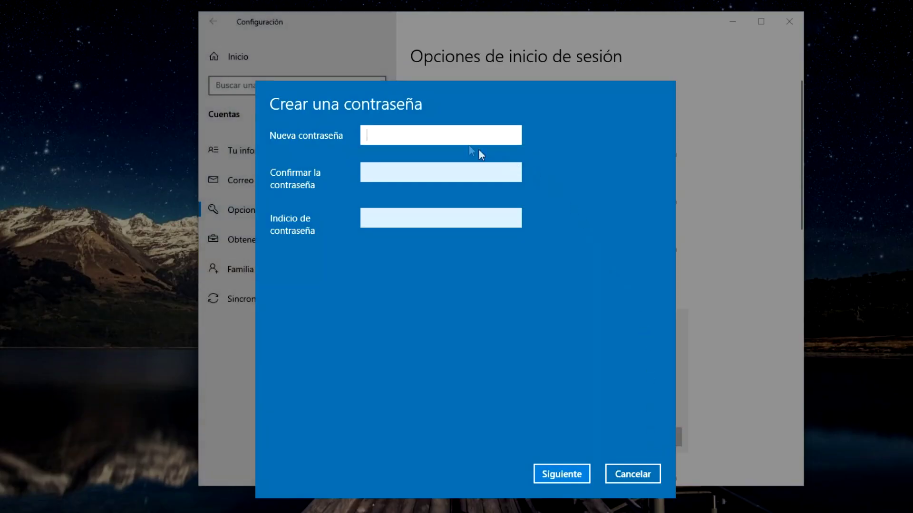
{"action": "type", "text": "••••••"}
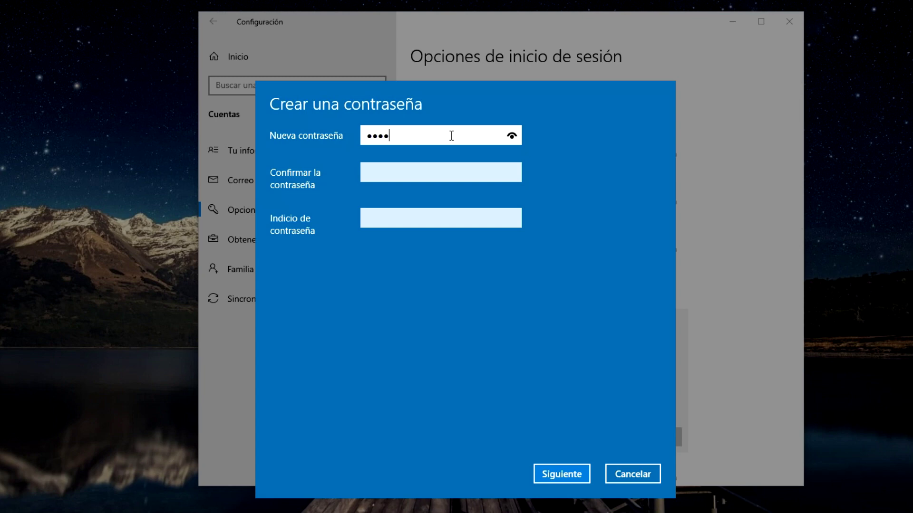
{"action": "type", "text": "•"}
{"action": "left_click", "coordinate": [443, 172]}
{"action": "type", "text": "•••••••"}
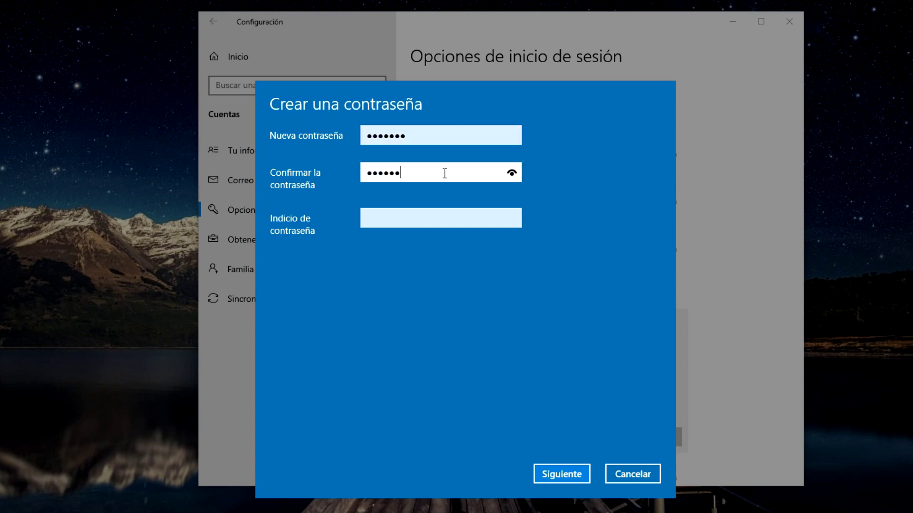
{"action": "left_click", "coordinate": [439, 220]}
{"action": "type", "text": "123"}
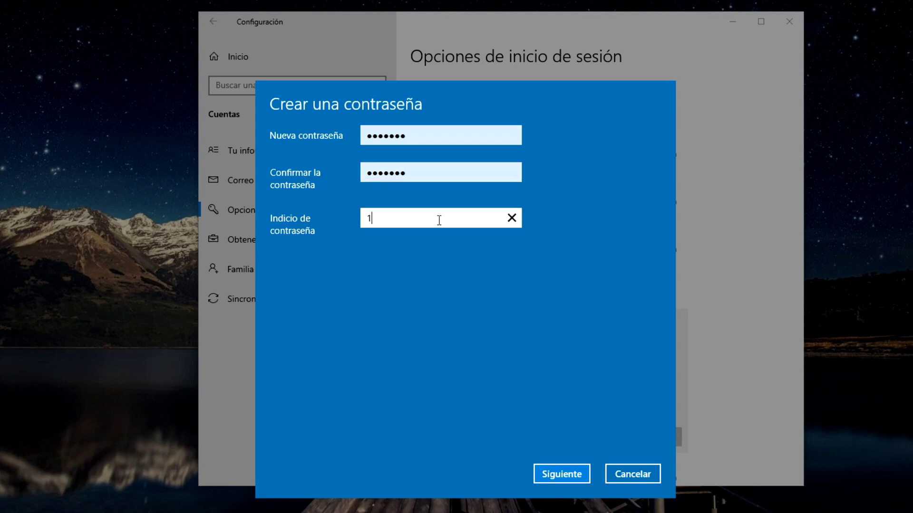
{"action": "type", "text": "45"}
{"action": "left_click", "coordinate": [567, 475]}
{"action": "left_click", "coordinate": [567, 475]}
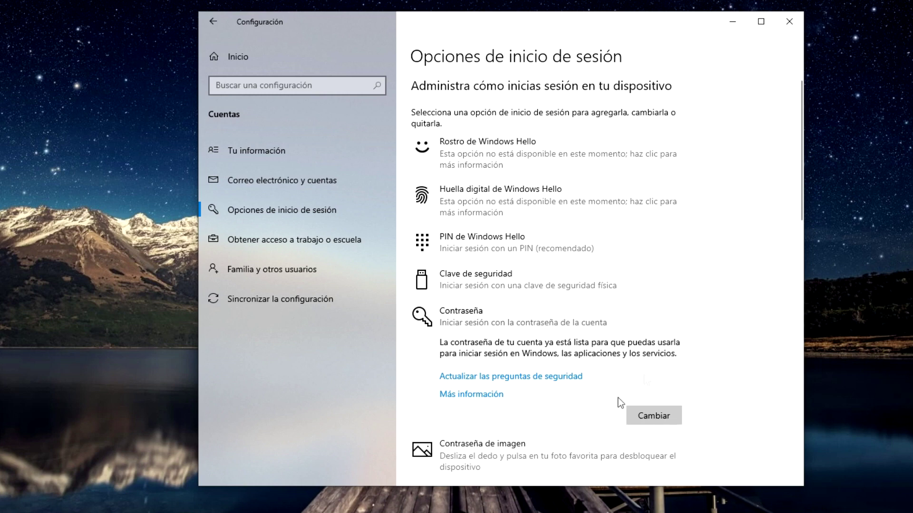
Add a four-digit Windows Hello PIN, verifying with the account password and confirming the PIN.
{"action": "left_click", "coordinate": [595, 256]}
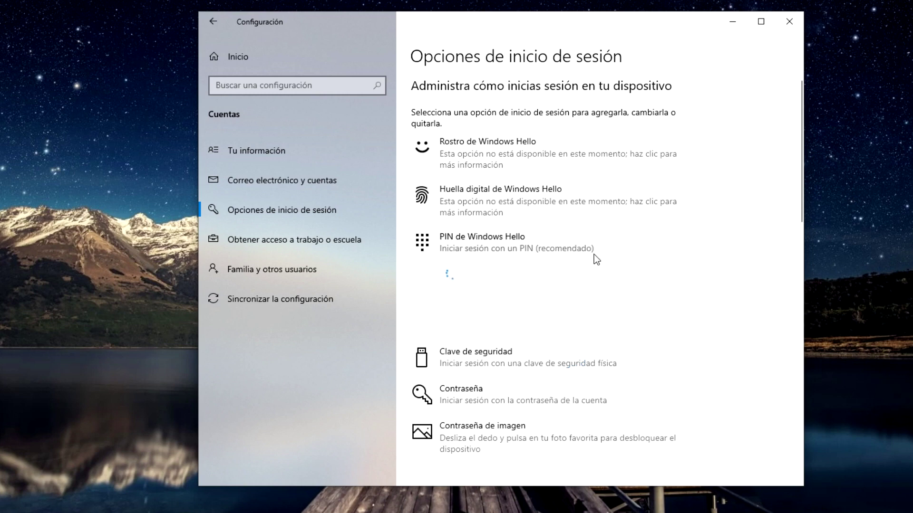
{"action": "left_click", "coordinate": [654, 328]}
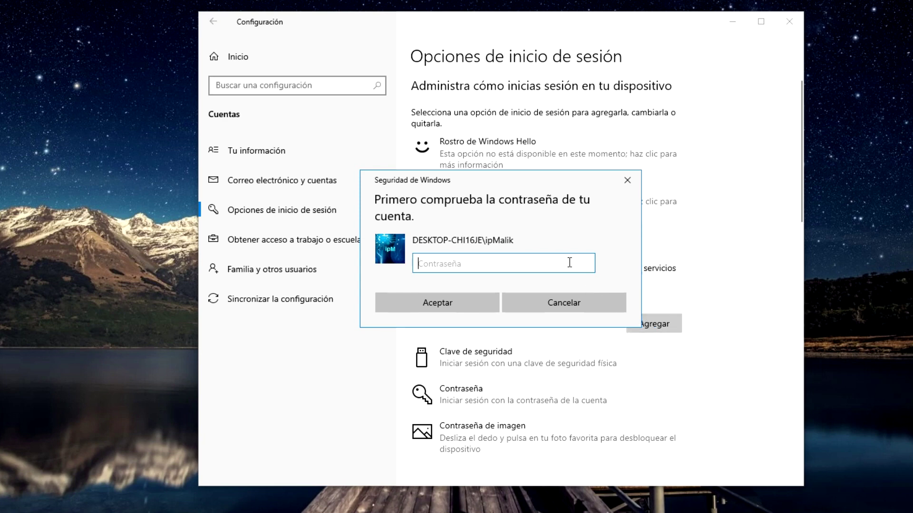
{"action": "type", "text": "••"}
{"action": "type", "text": "•••"}
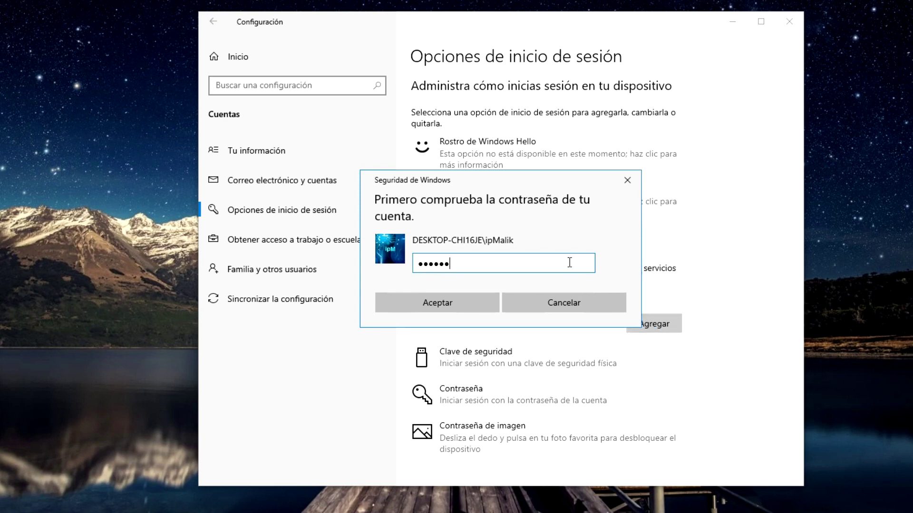
{"action": "left_click", "coordinate": [492, 306]}
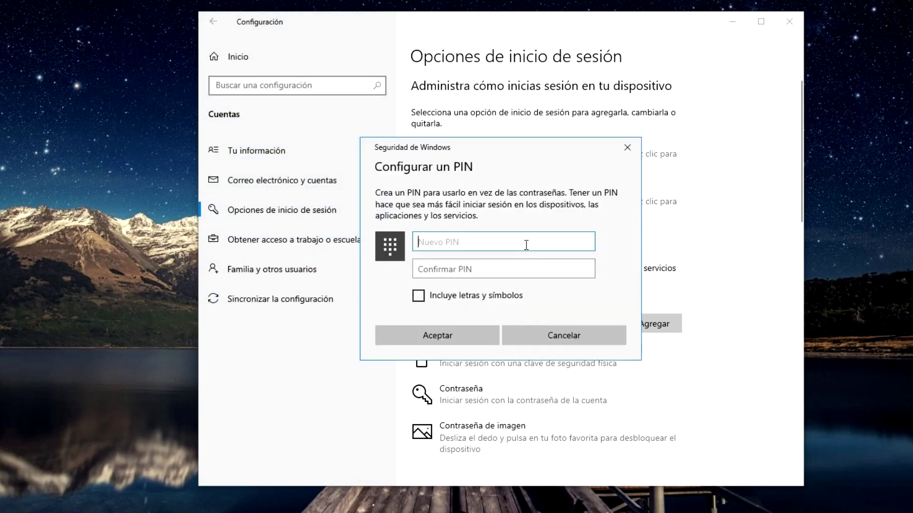
{"action": "type", "text": "••••"}
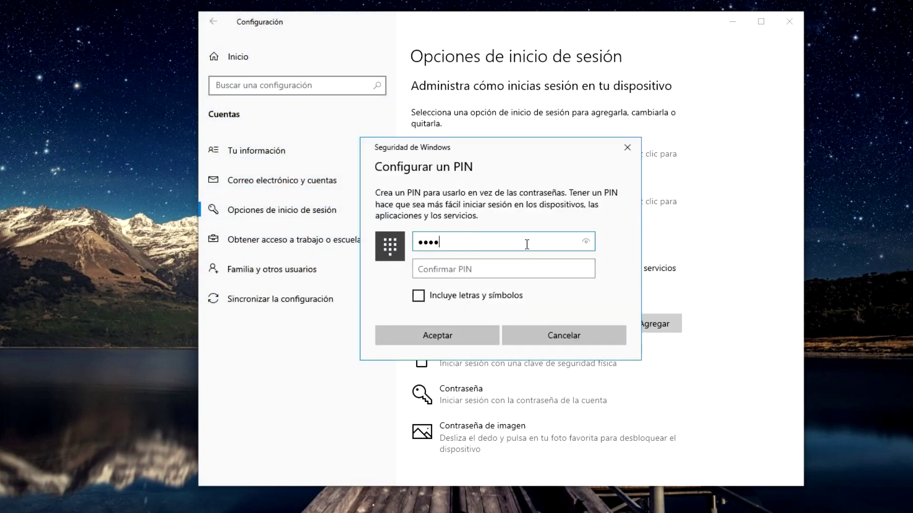
{"action": "left_click", "coordinate": [524, 274]}
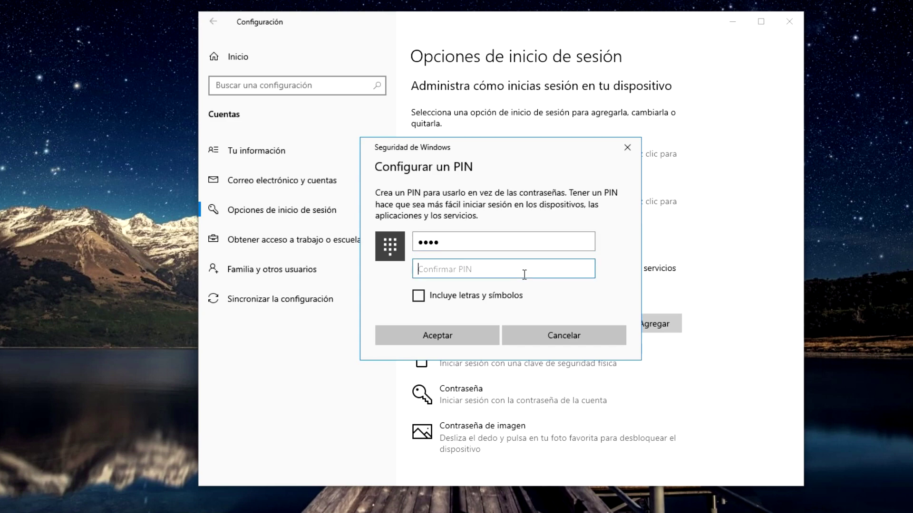
{"action": "type", "text": "••••"}
{"action": "left_click", "coordinate": [478, 338]}
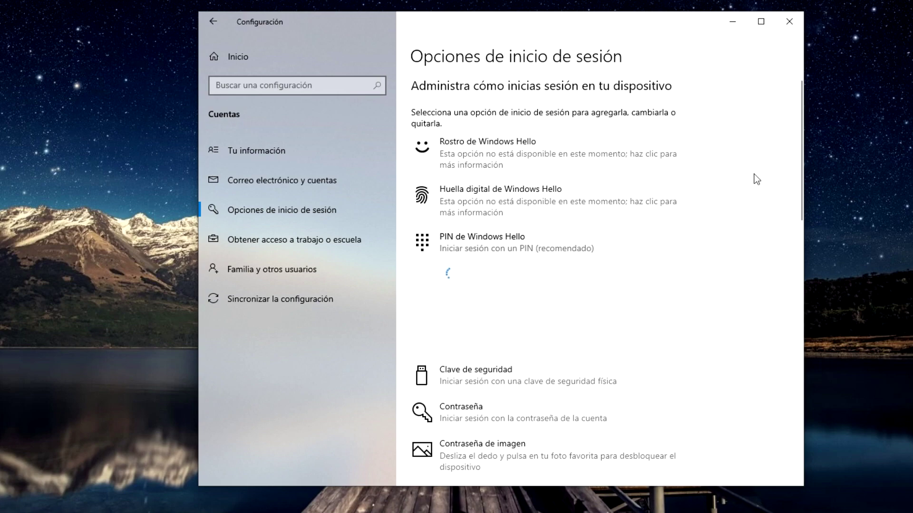
Close Settings, restart the PC, and sign back in using the new PIN.
{"action": "left_click", "coordinate": [789, 21]}
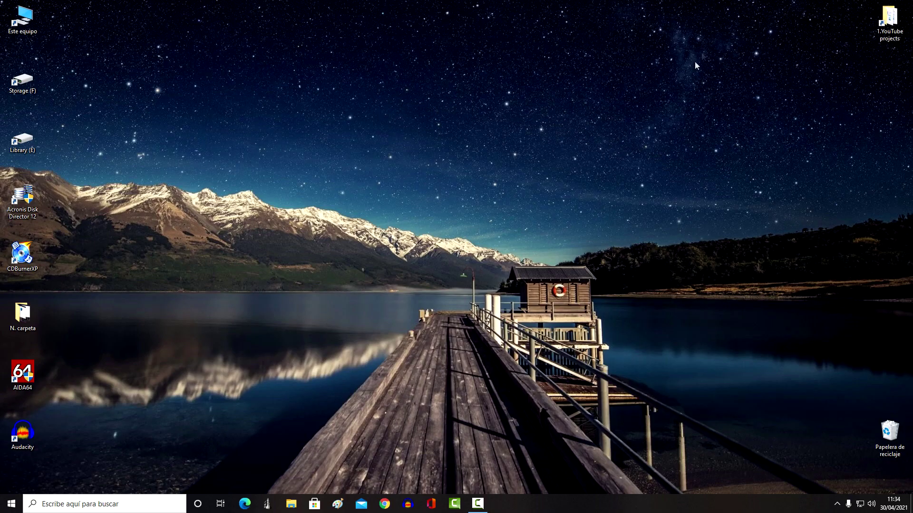
{"action": "right_click", "coordinate": [11, 504]}
{"action": "mouse_move", "coordinate": [109, 481]}
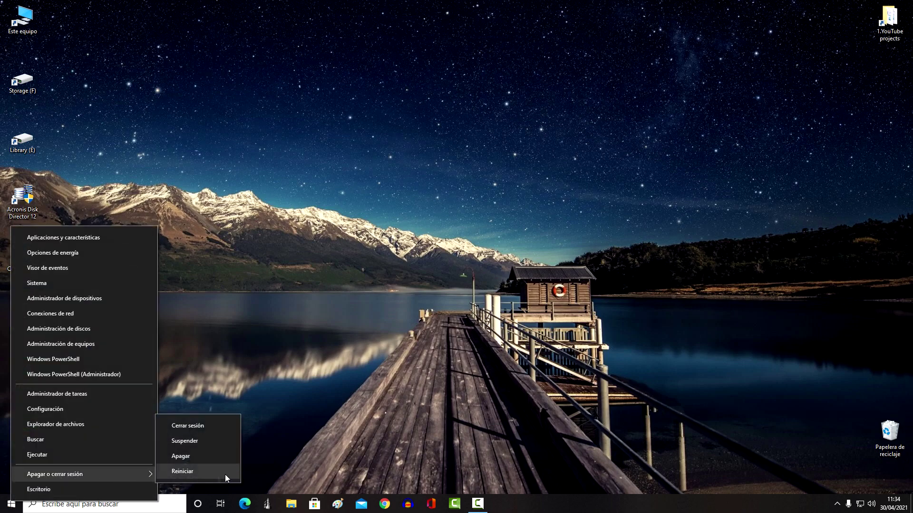
{"action": "left_click", "coordinate": [236, 473]}
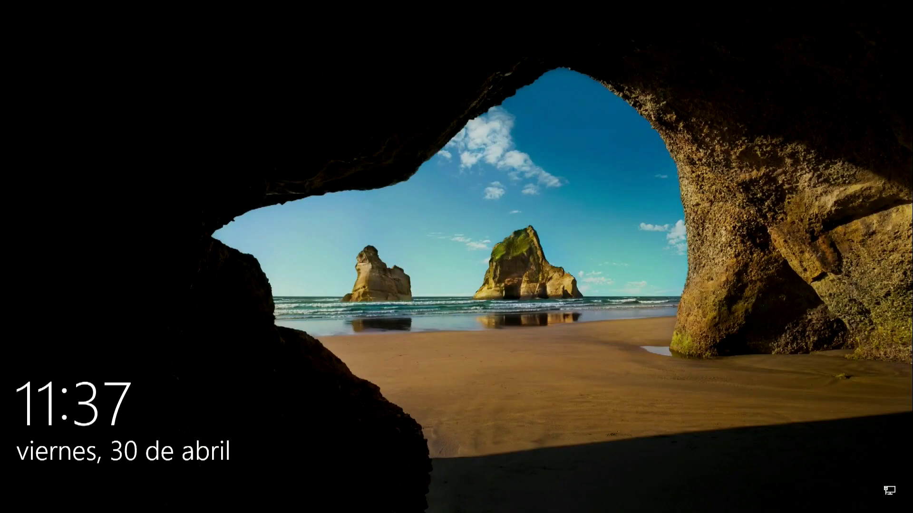
{"action": "key", "text": "Return"}
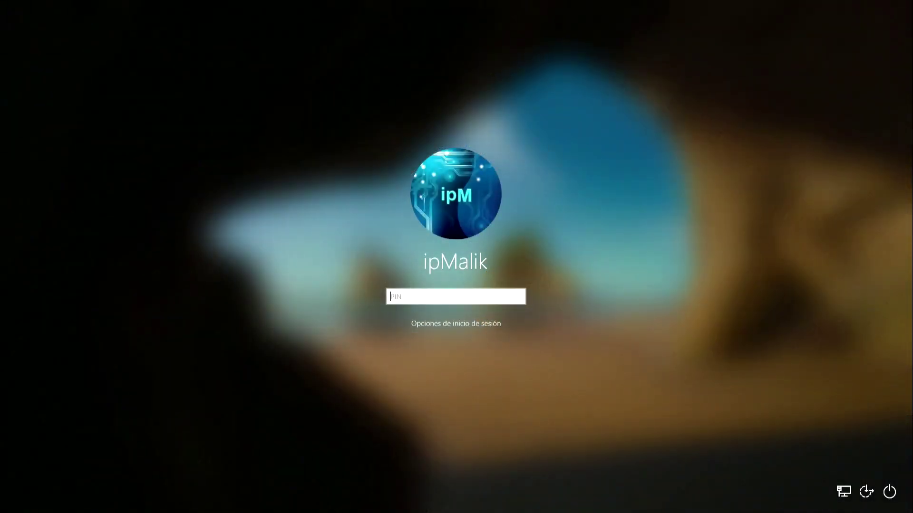
{"action": "type", "text": "0000"}
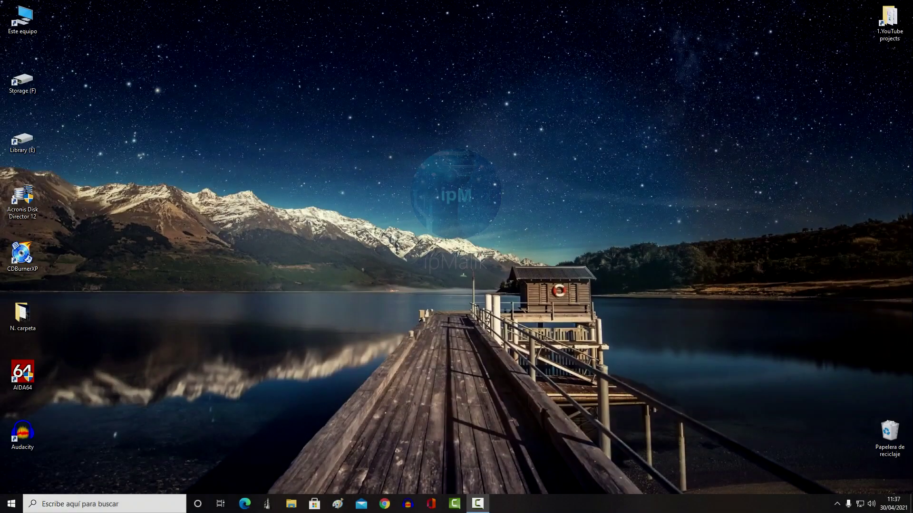